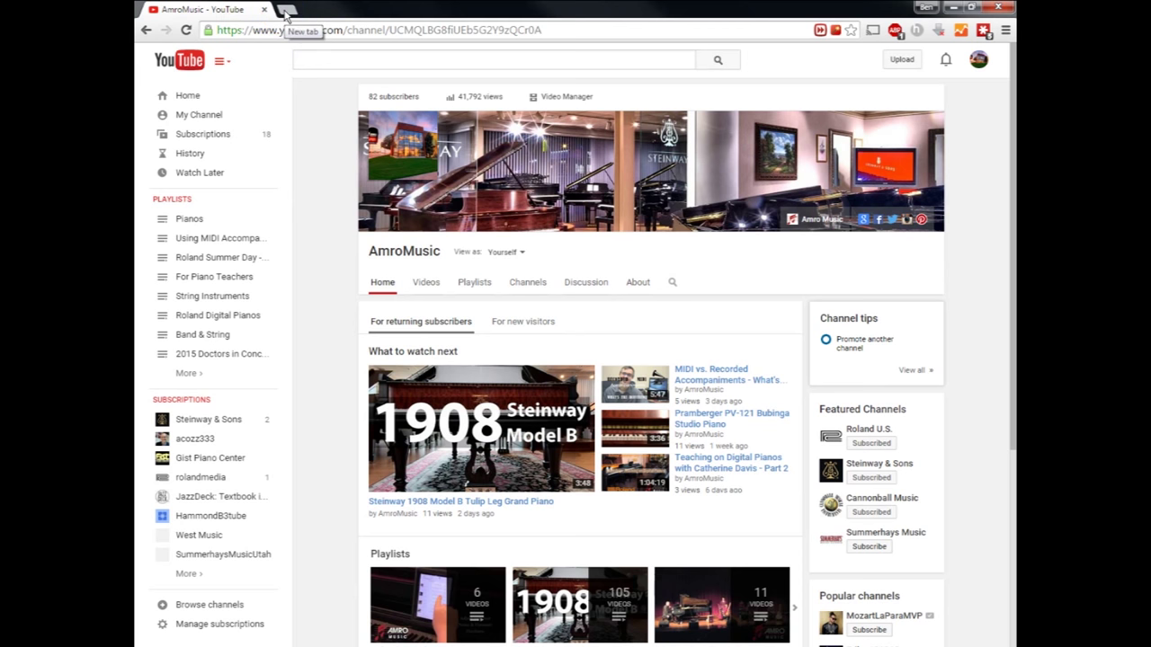
{"action": "left_click", "coordinate": [285, 13]}
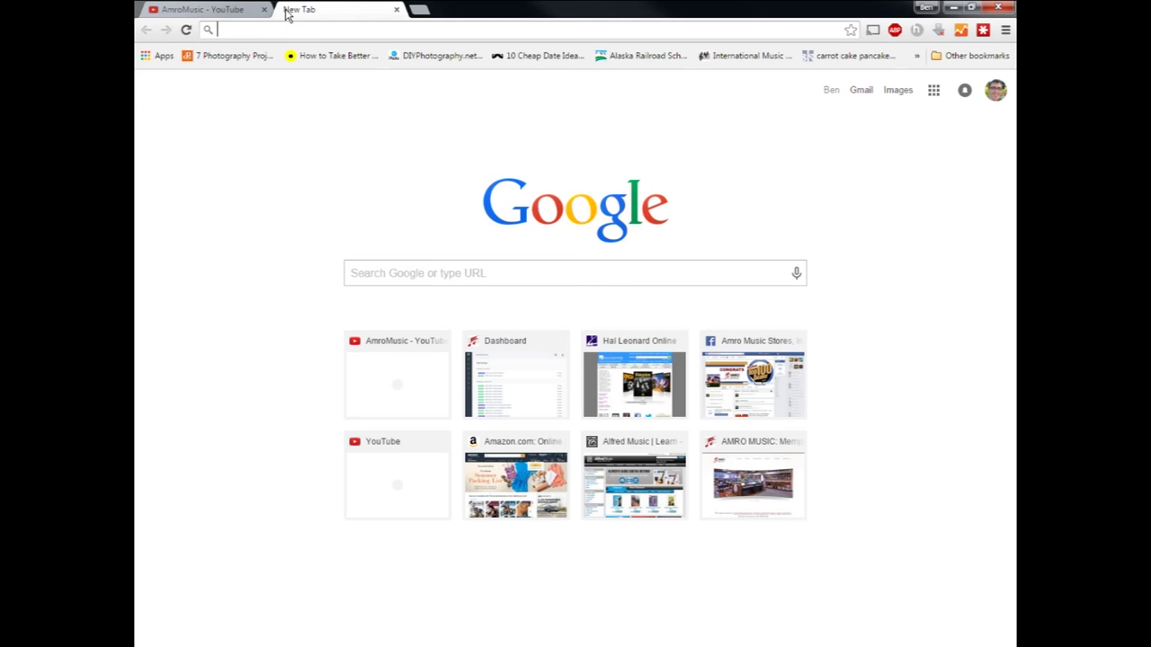
{"action": "type", "text": "www."}
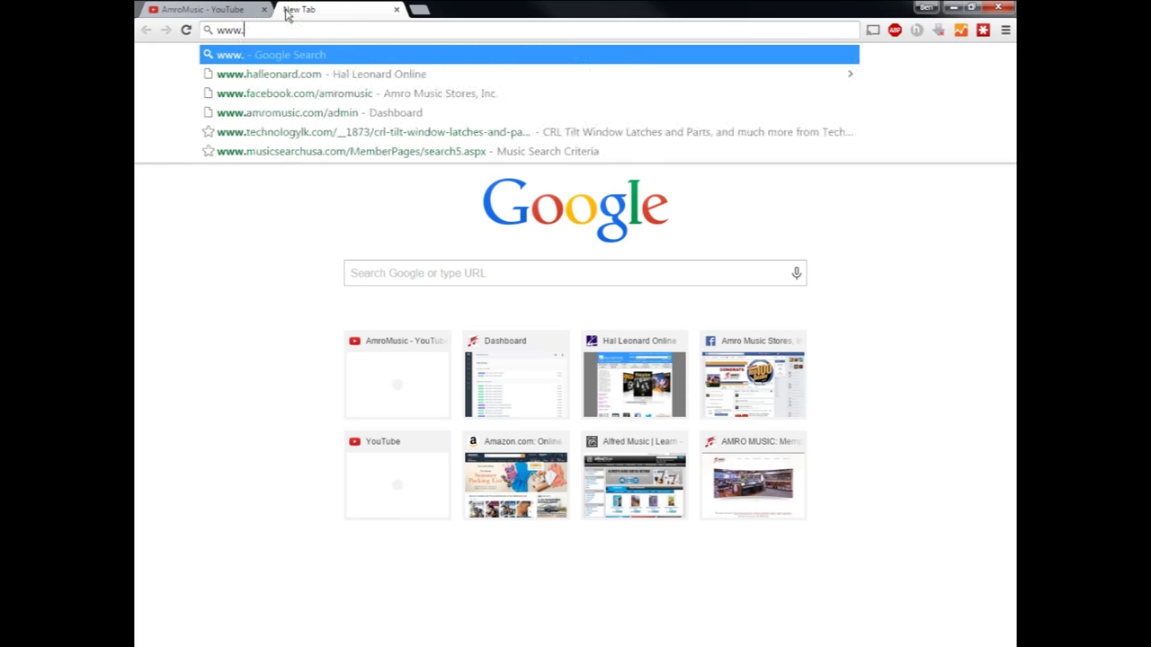
{"action": "type", "text": "amromusic.com"}
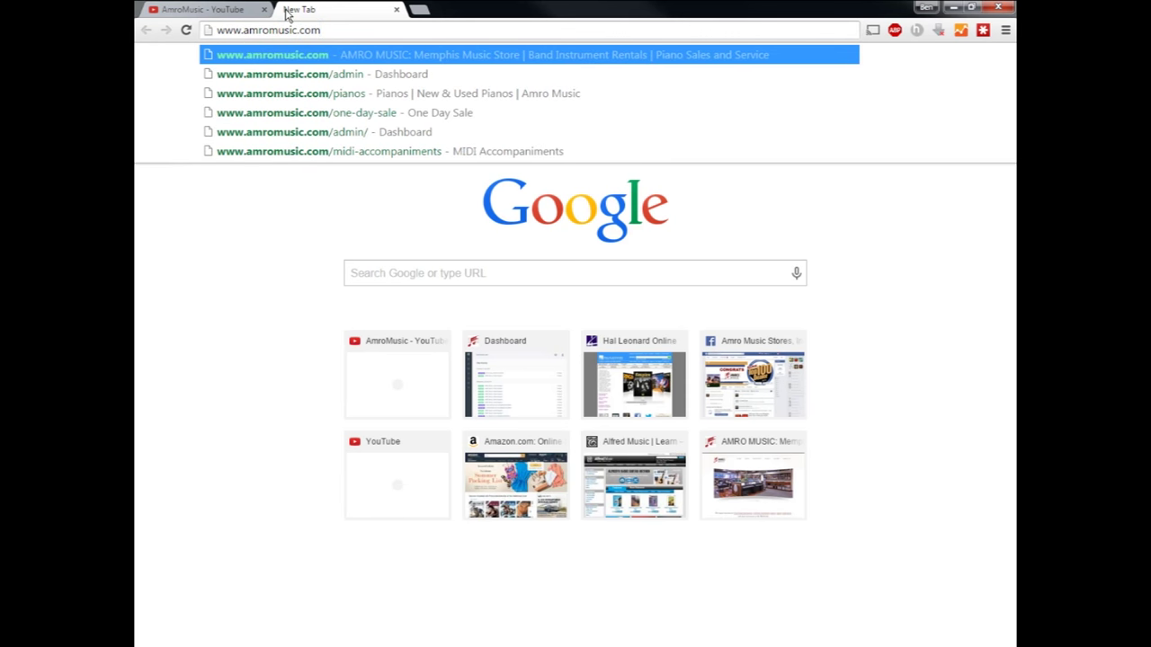
{"action": "type", "text": "/"}
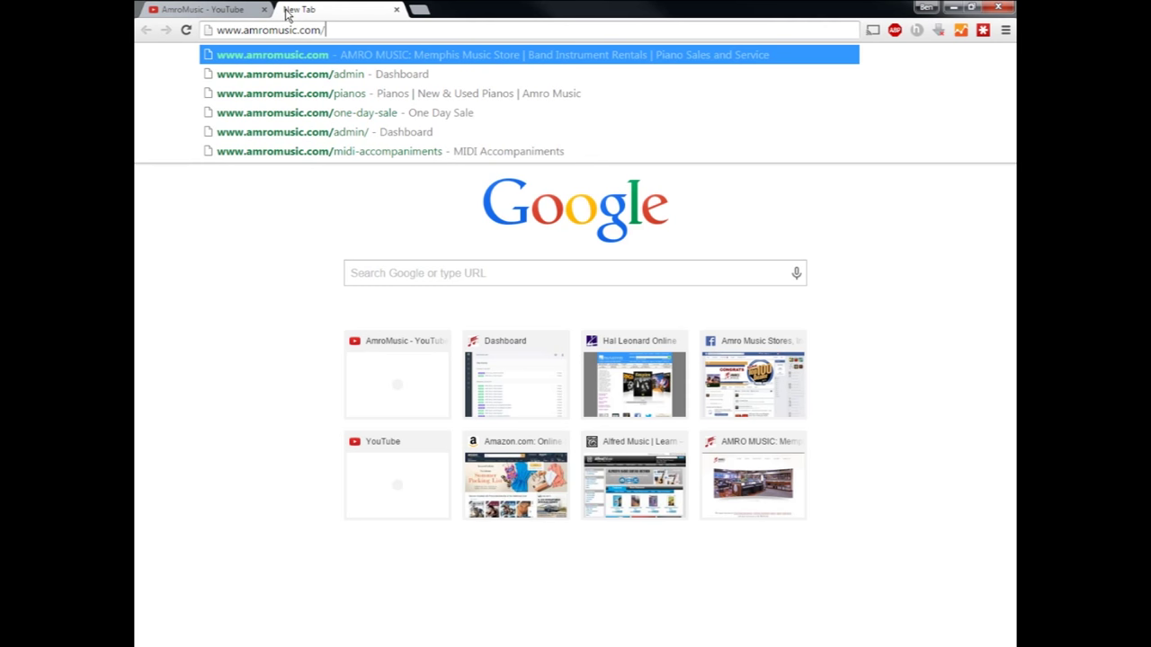
{"action": "type", "text": "midi-"}
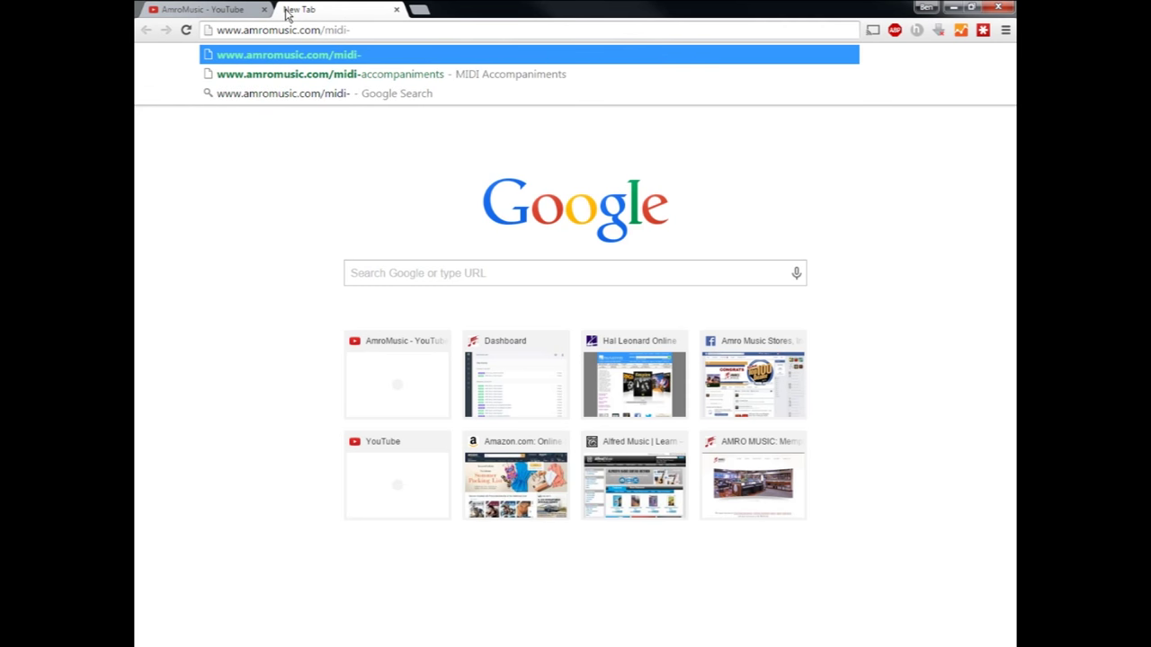
{"action": "type", "text": "accompa"}
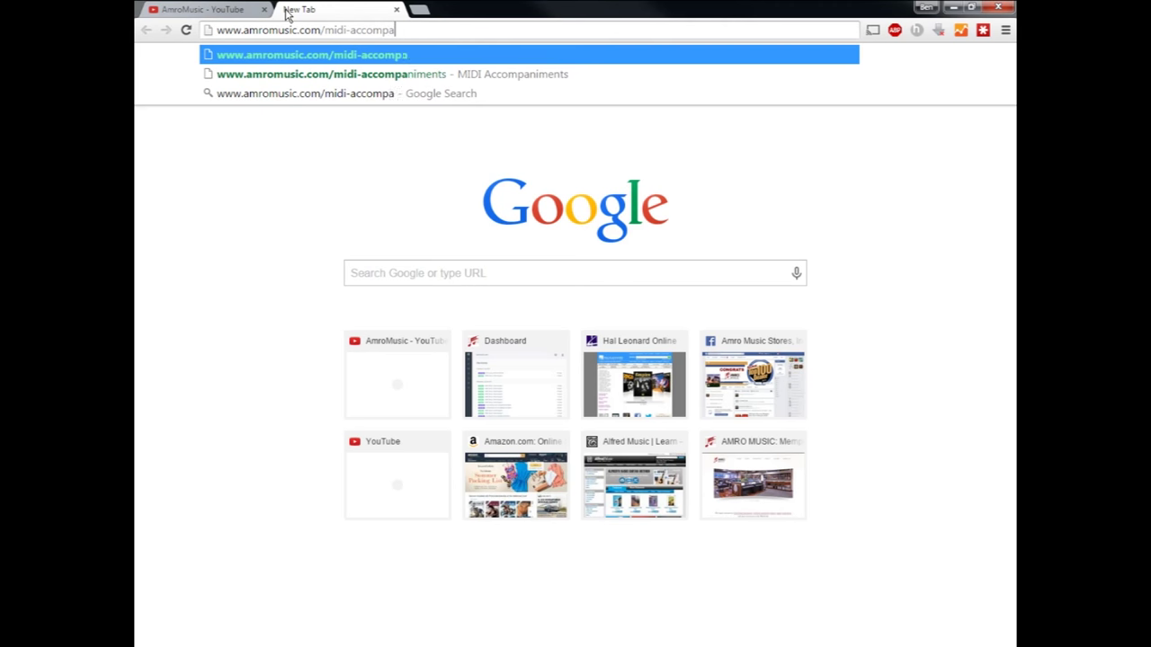
{"action": "type", "text": "niments"}
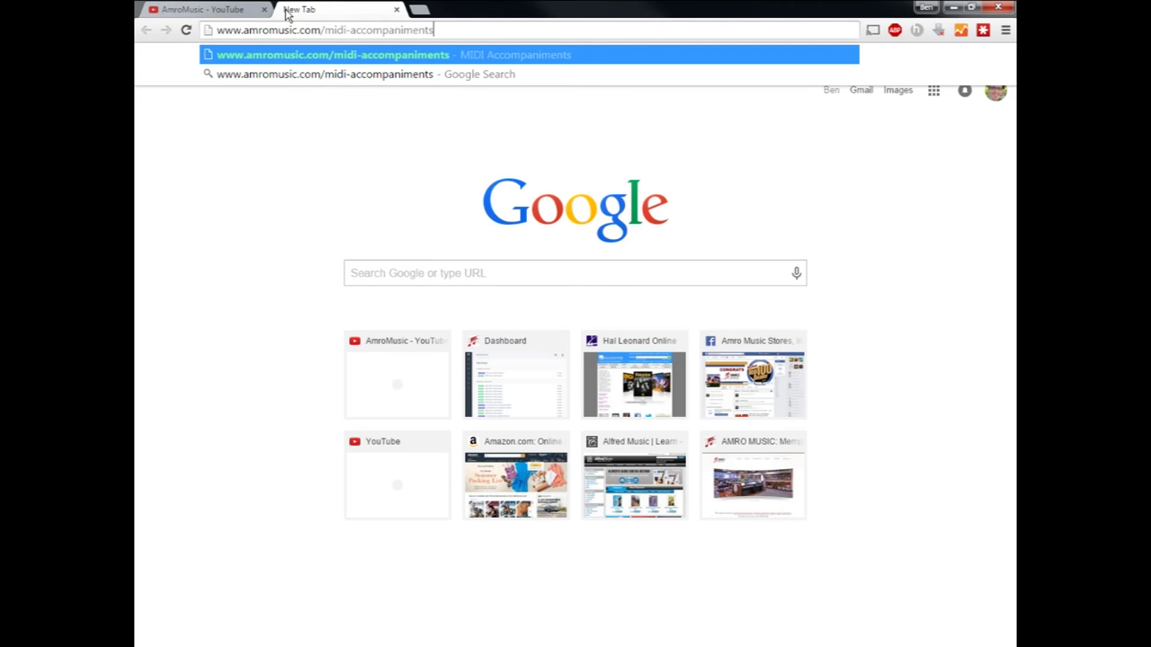
{"action": "key", "text": "Escape"}
{"action": "key", "text": "Return"}
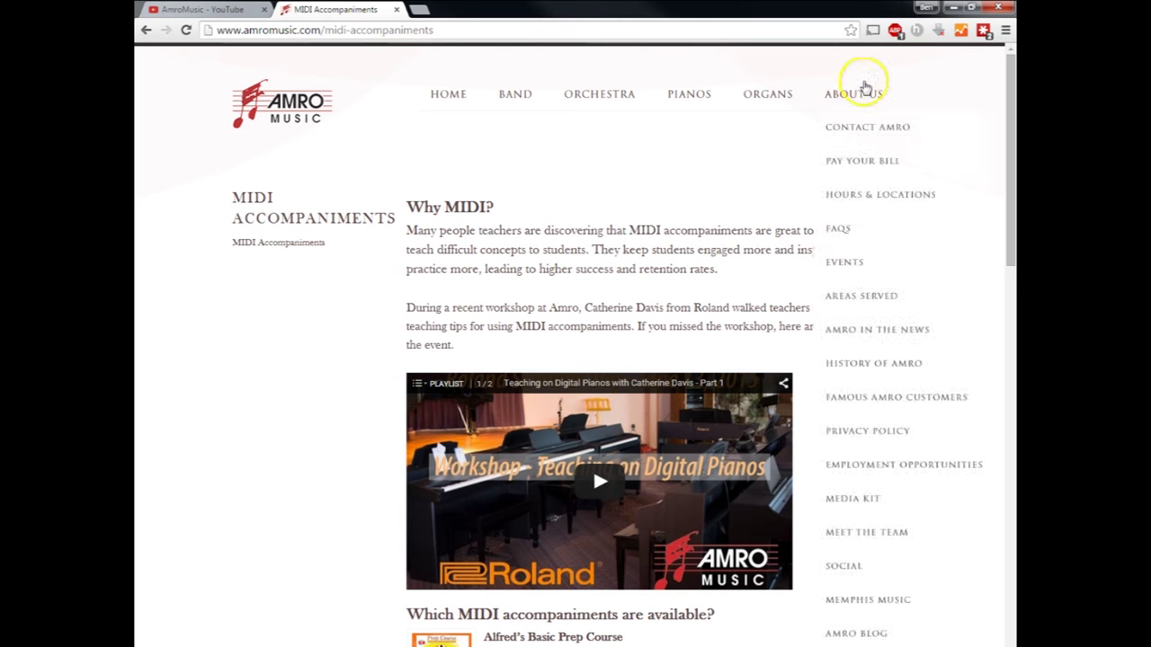
Scroll slightly down the MIDI Accompaniments page to the 'Why MIDI?' introduction and workshop playlist.
{"action": "left_click_drag", "start_coordinate": [1011, 79], "coordinate": [1010, 96]}
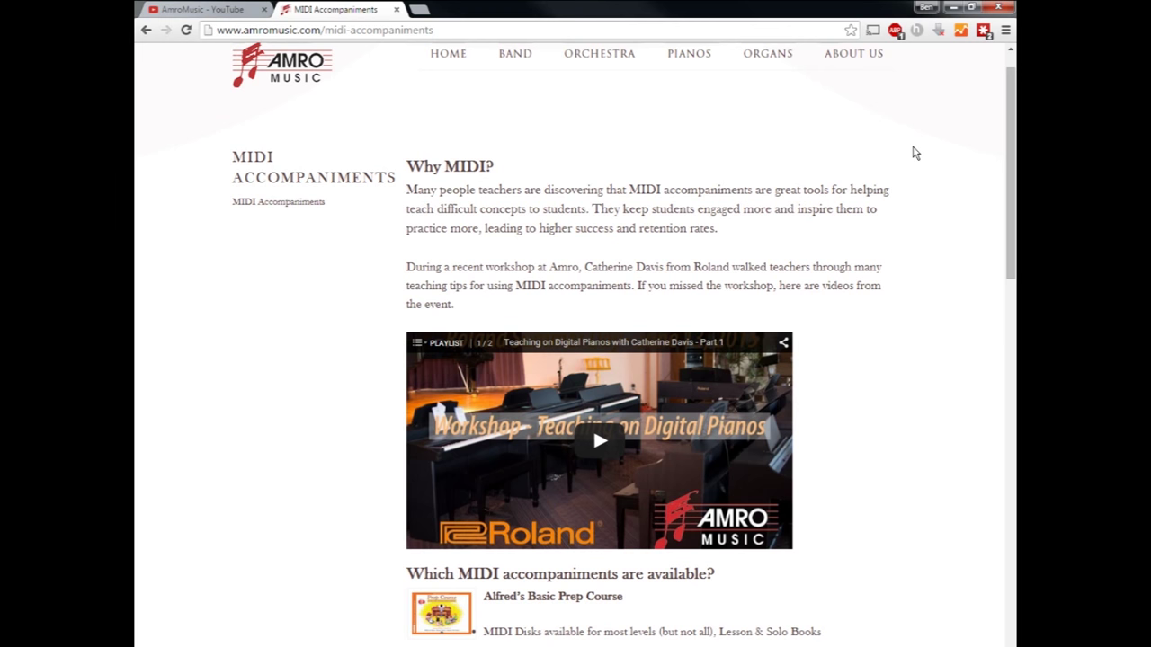
Scroll down to the 'Which MIDI accompaniments are available?' section.
{"action": "left_click_drag", "start_coordinate": [1004, 103], "coordinate": [1011, 232]}
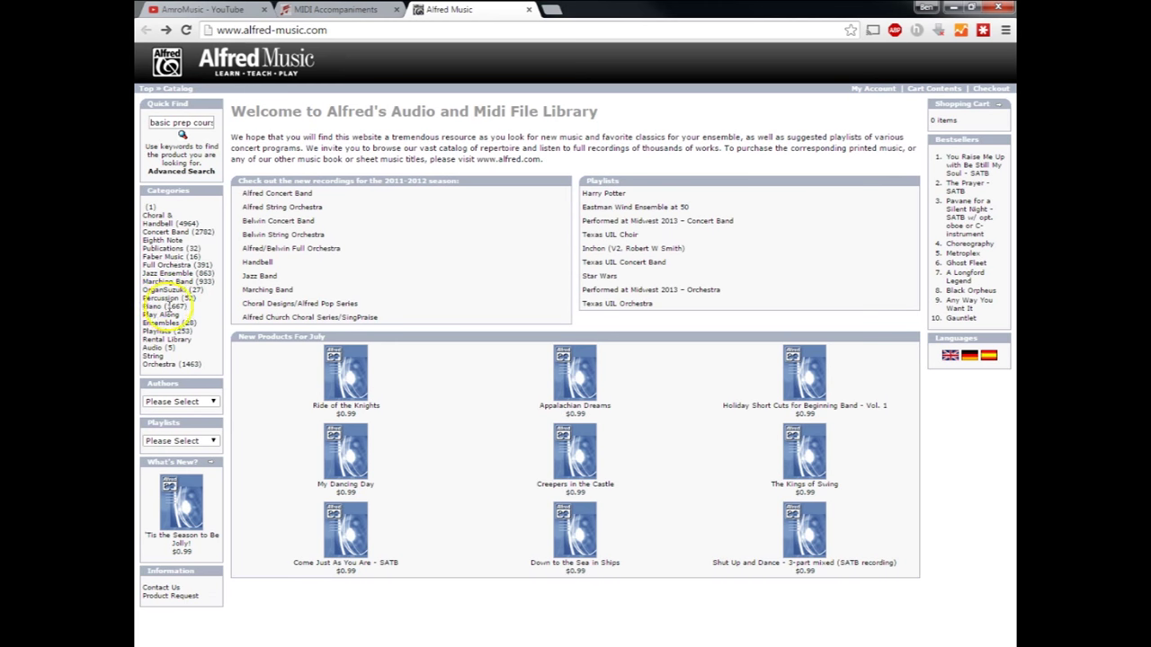
Open the Piano category in Alfred Music's catalog.
{"action": "left_click", "coordinate": [149, 308]}
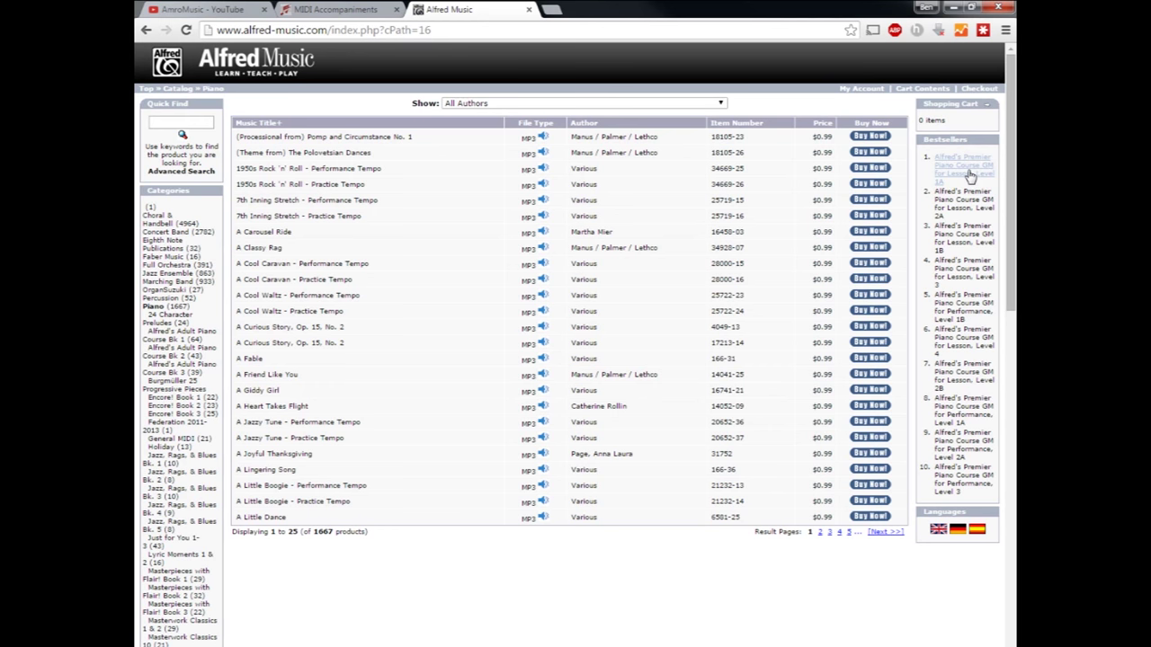
Open the Premier Piano Course Level 1A product page and highlight 'Lesson Book level 1A' in its description.
{"action": "left_click", "coordinate": [964, 171]}
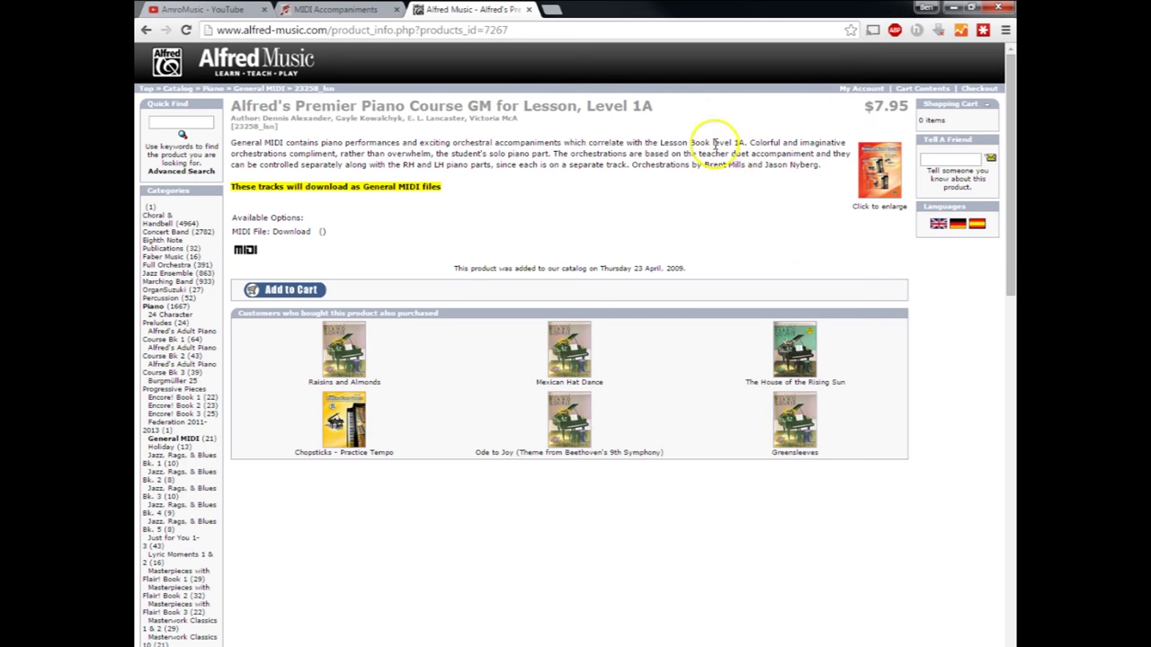
{"action": "left_click", "coordinate": [663, 141]}
{"action": "left_click_drag", "start_coordinate": [664, 141], "coordinate": [744, 143]}
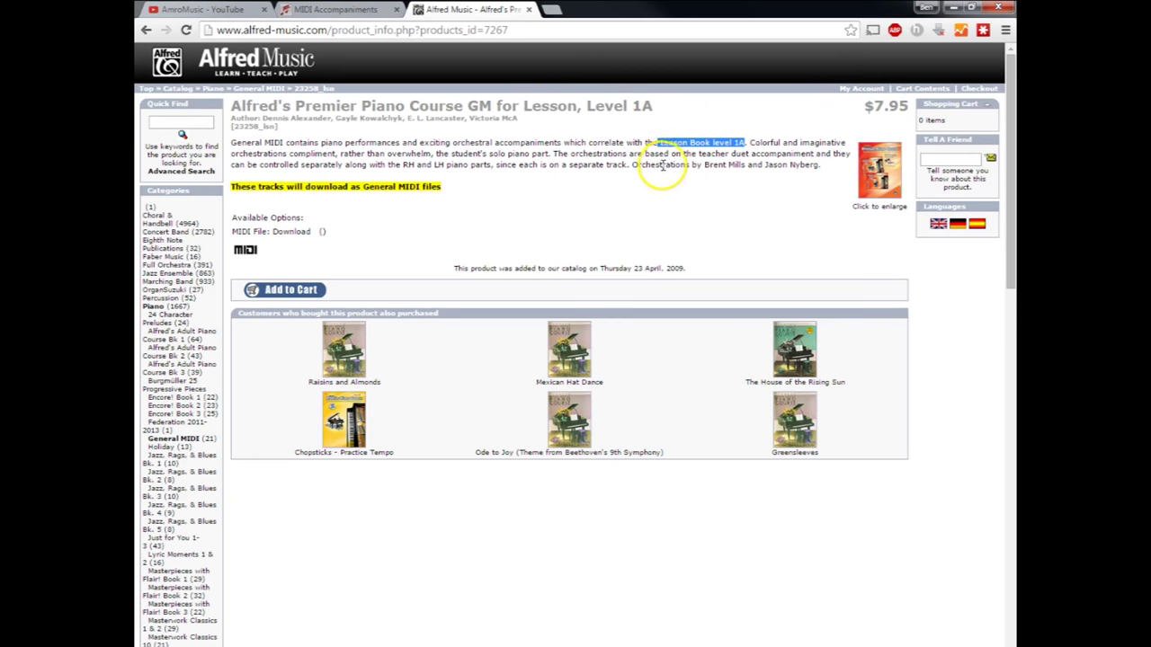
{"action": "left_click", "coordinate": [433, 153]}
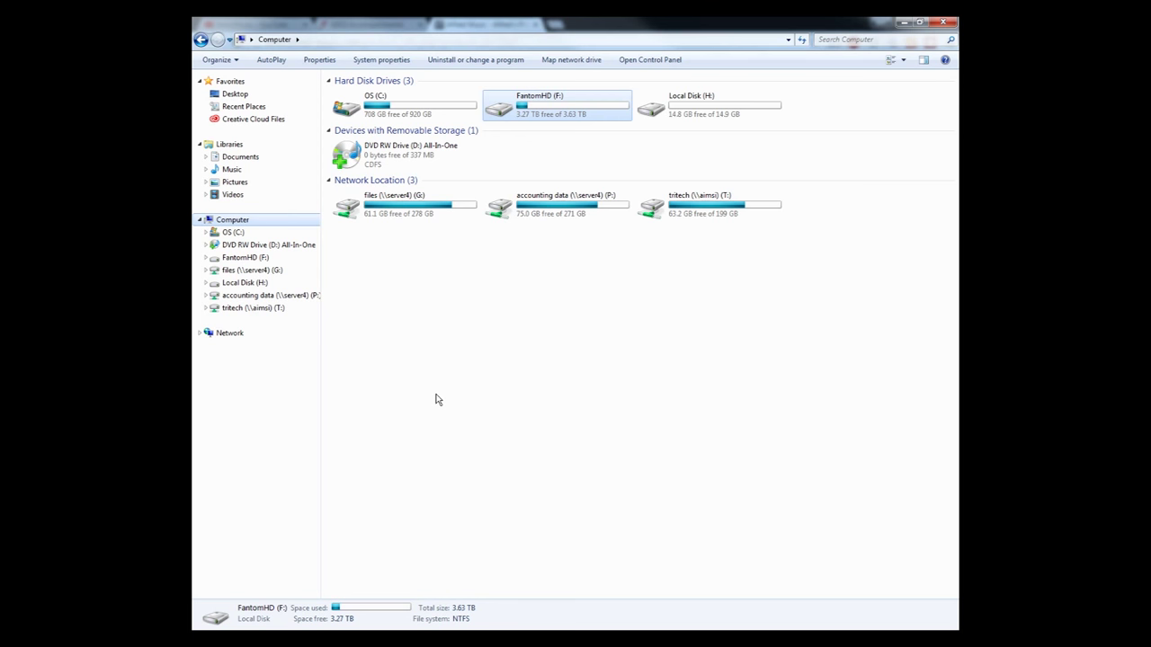
Open DVD RW Drive (D:) All-In-One from its context menu under Computer.
{"action": "left_click", "coordinate": [427, 385]}
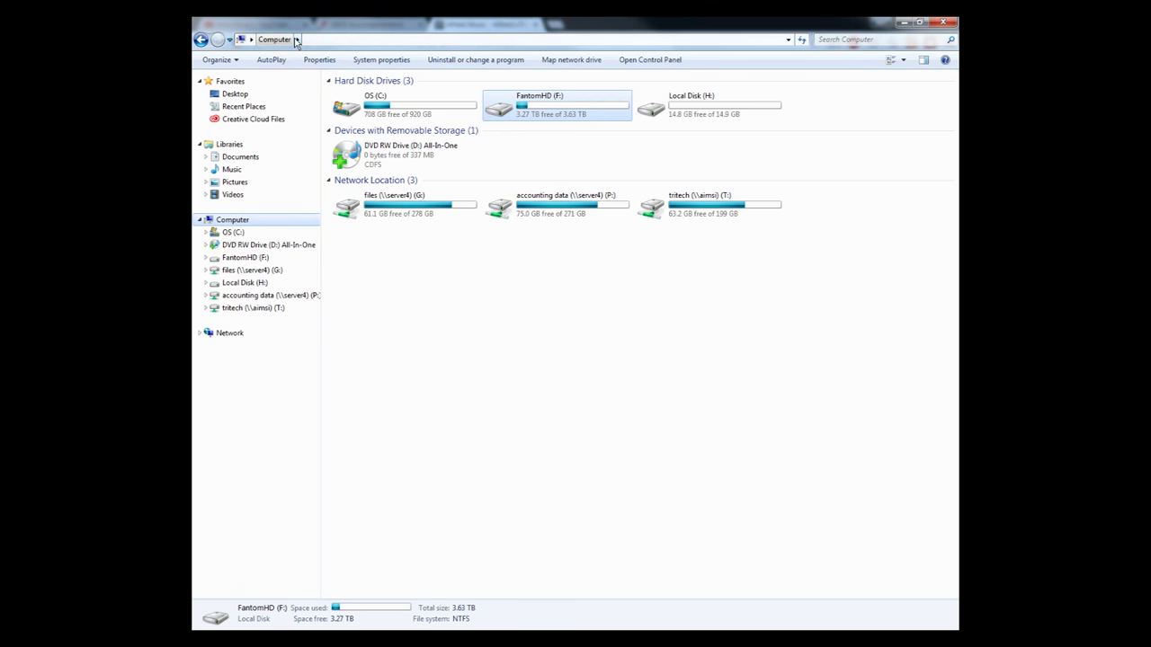
{"action": "left_click", "coordinate": [399, 157]}
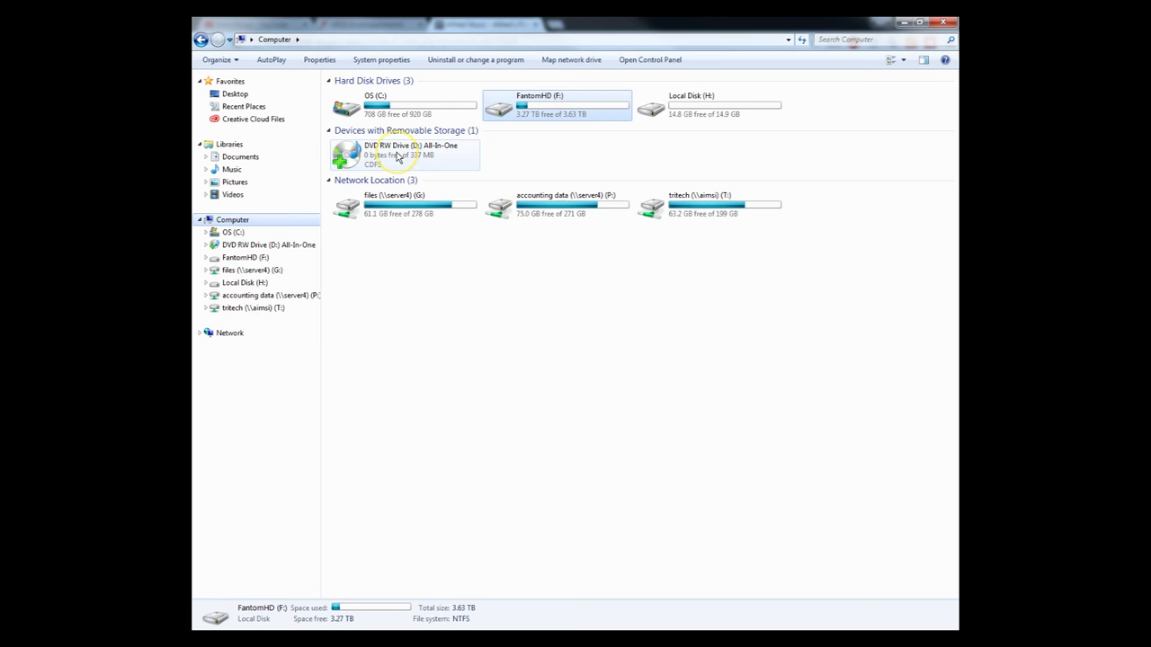
{"action": "right_click", "coordinate": [398, 158]}
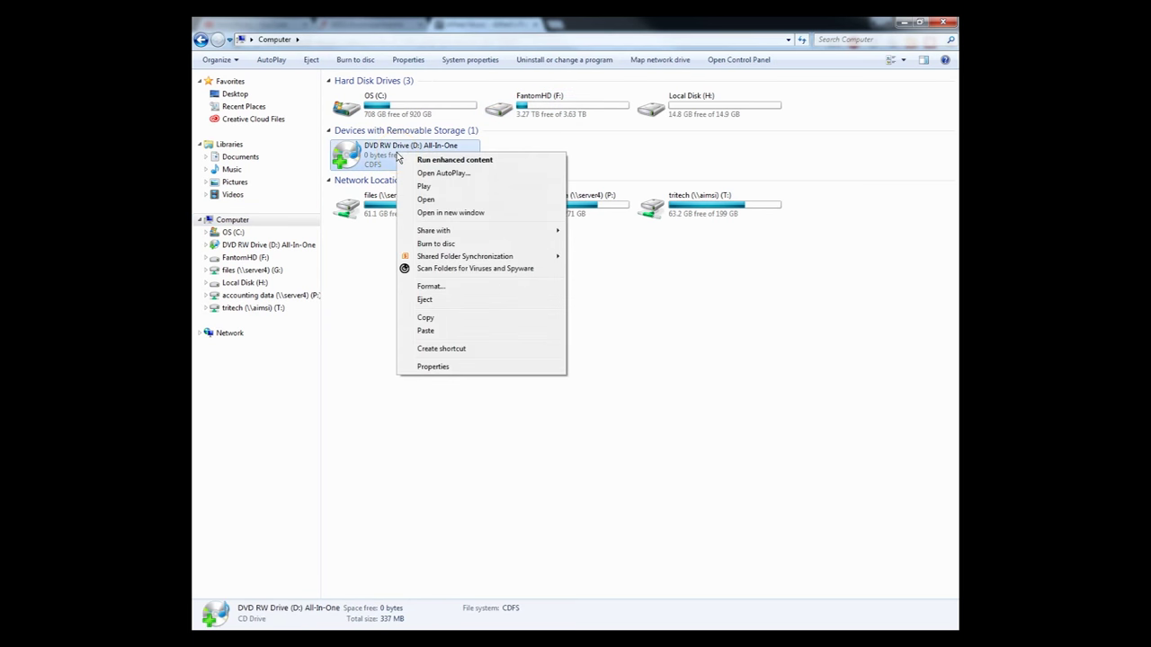
{"action": "left_click", "coordinate": [444, 200]}
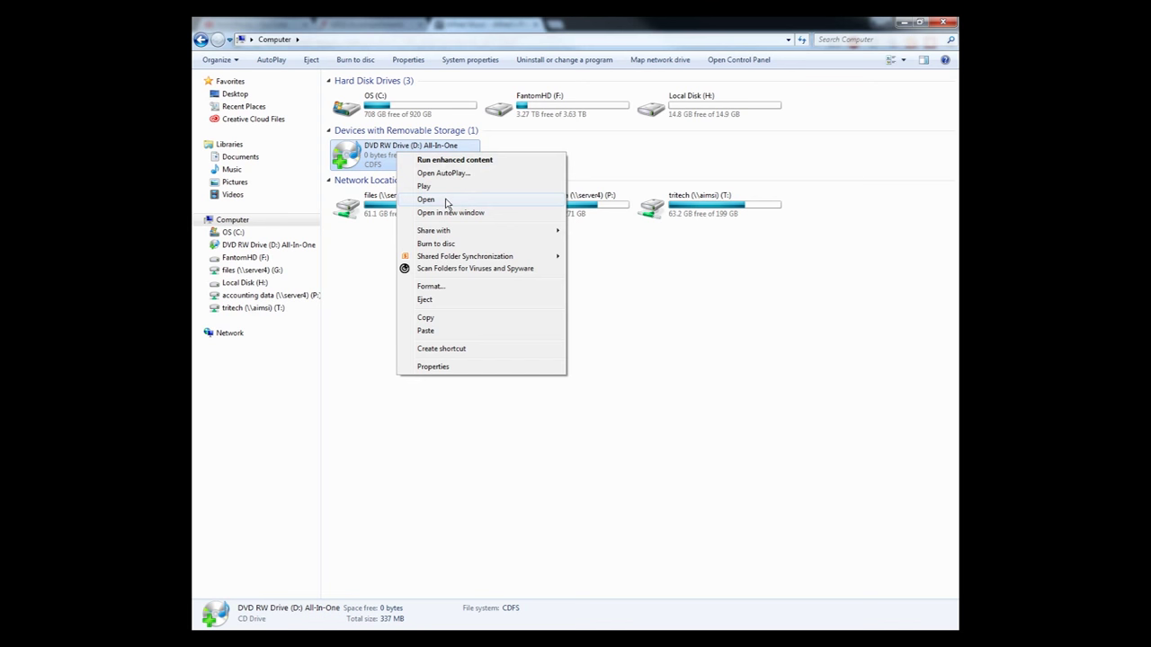
{"action": "left_click", "coordinate": [426, 199]}
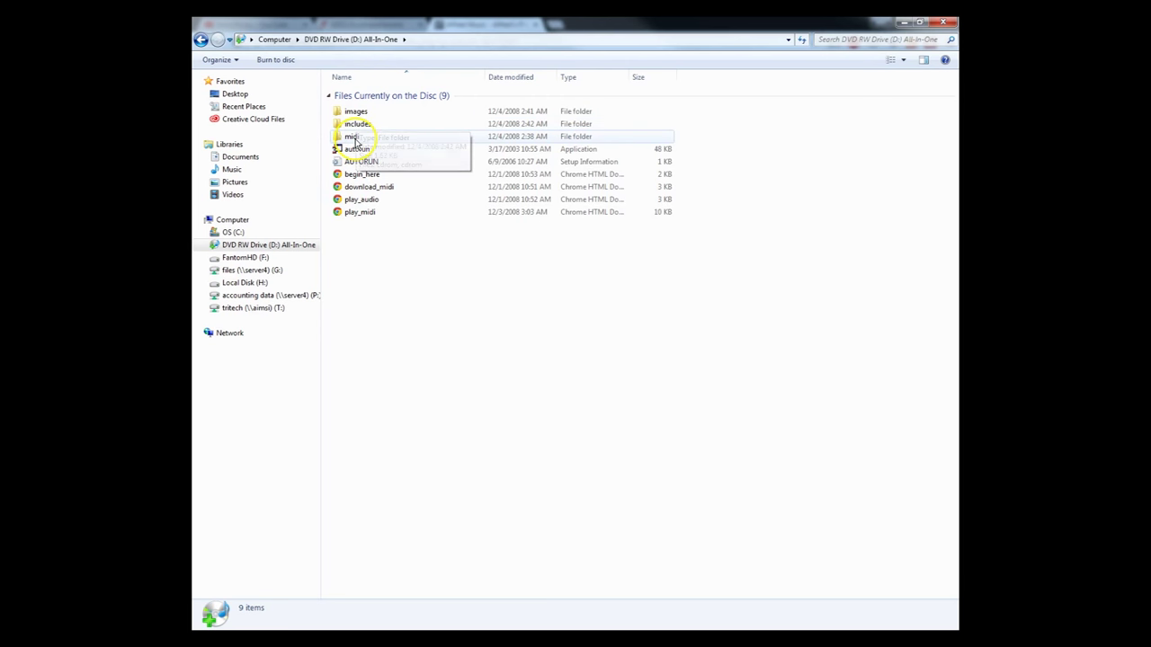
Open the disc's midi folder to list its 33 MIDI Sequence files.
{"action": "double_click", "coordinate": [356, 140]}
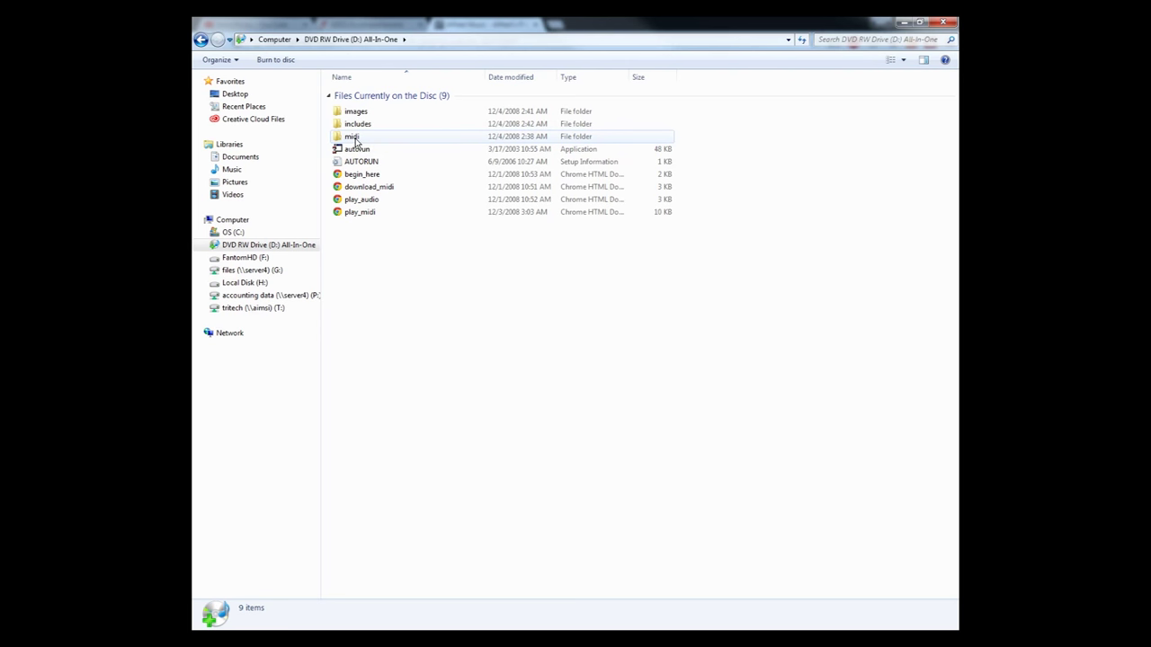
{"action": "double_click", "coordinate": [353, 138]}
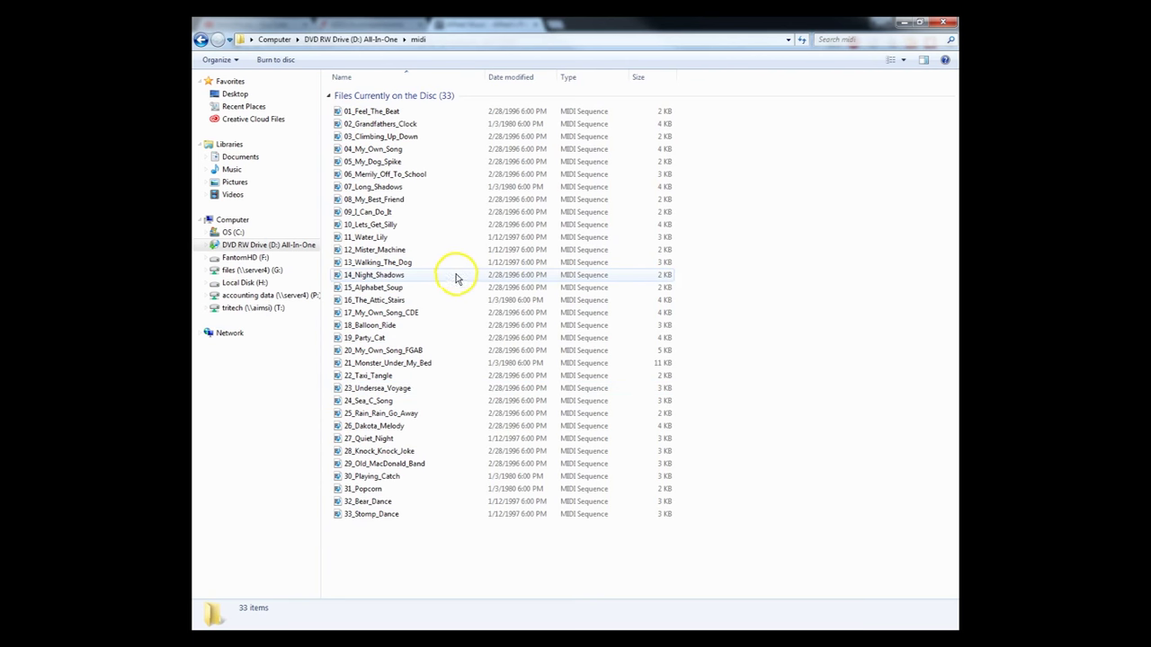
Reconnect Local Disk (H:), dismiss AutoPlay, and open the empty drive from Computer.
{"action": "left_click", "coordinate": [231, 220]}
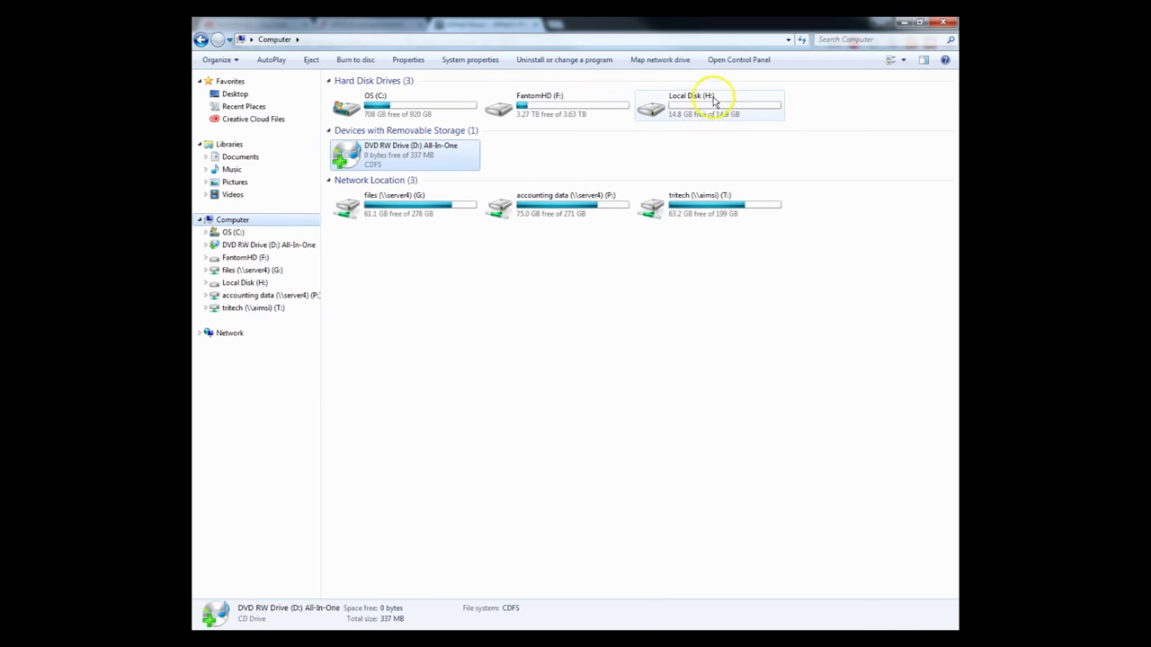
{"action": "left_click", "coordinate": [705, 111]}
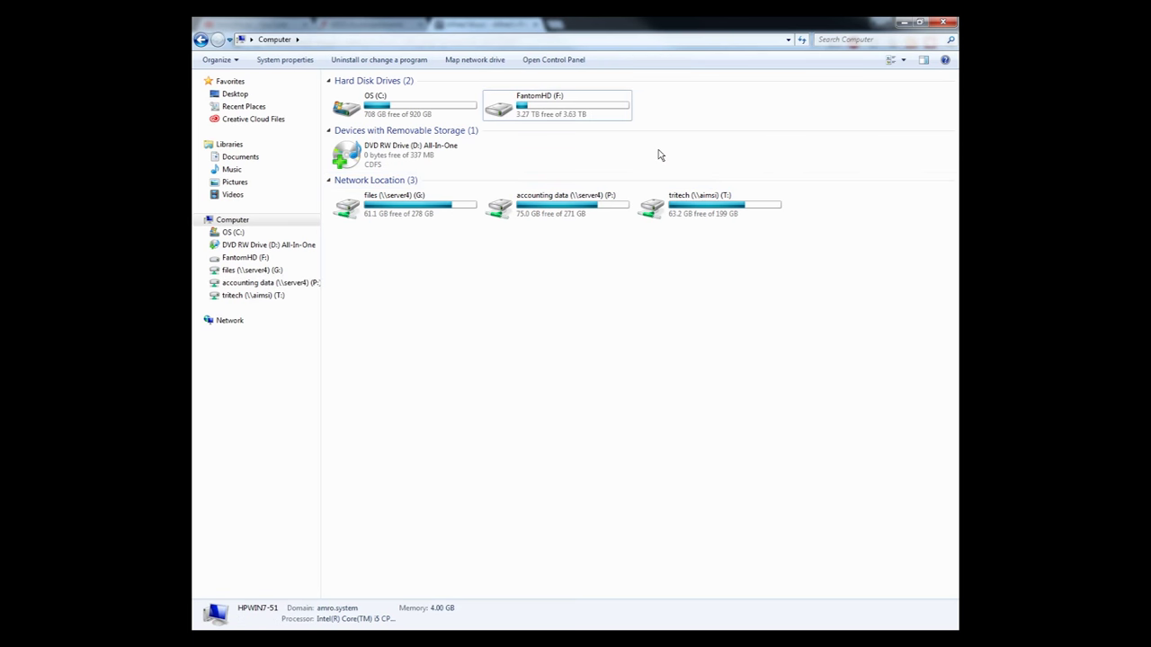
{"action": "left_click", "coordinate": [686, 116]}
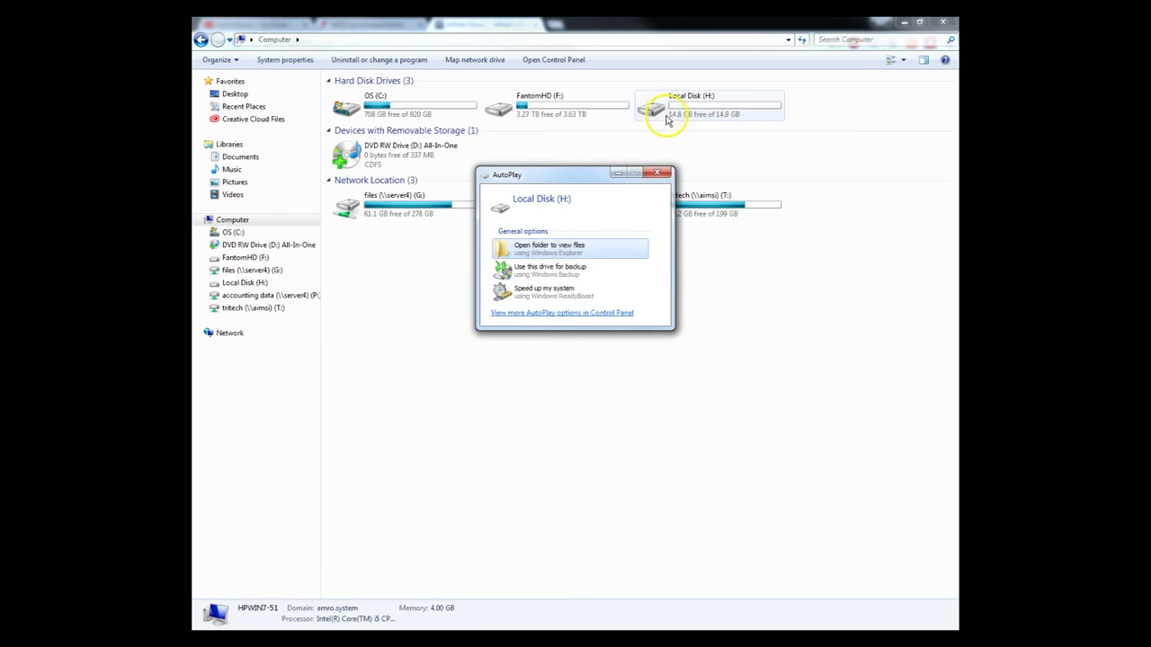
{"action": "left_click", "coordinate": [658, 173]}
{"action": "double_click", "coordinate": [677, 122]}
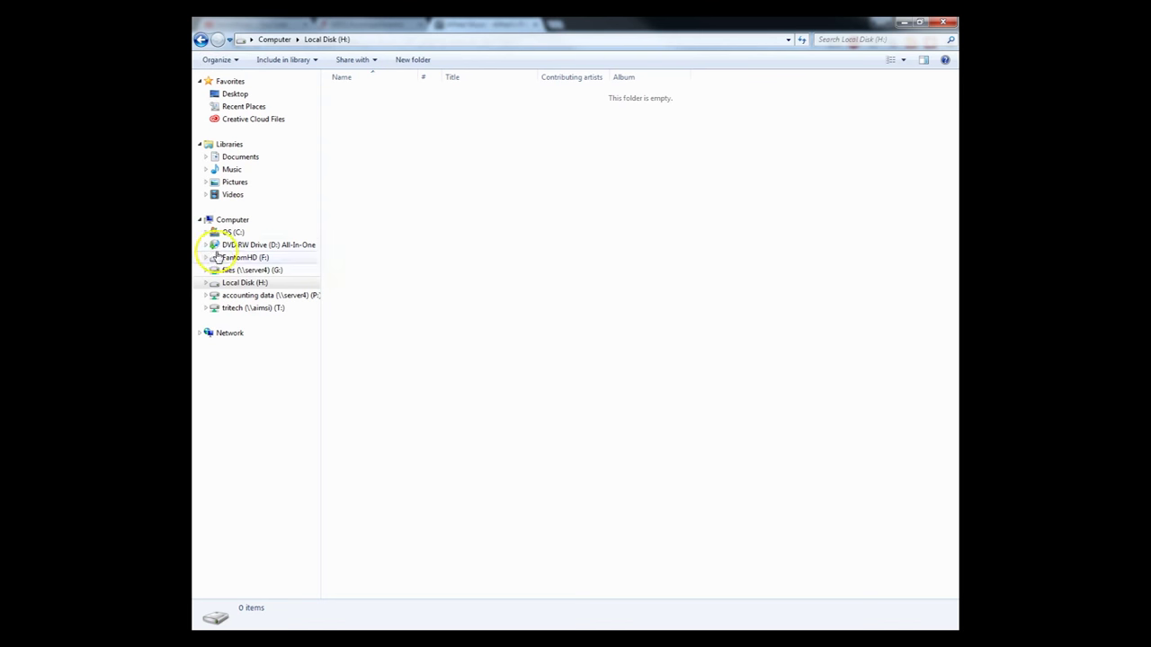
{"action": "left_click", "coordinate": [229, 220]}
Open the DVD drive from its context menu and enter the midi folder.
{"action": "right_click", "coordinate": [384, 153]}
{"action": "left_click", "coordinate": [428, 185]}
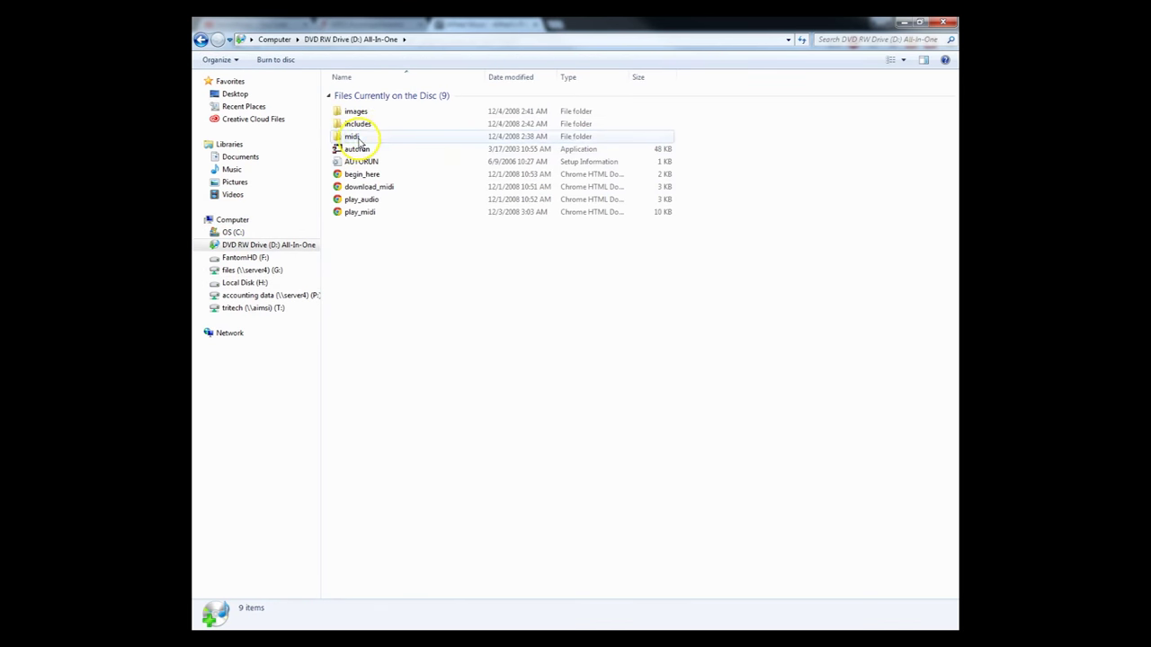
{"action": "double_click", "coordinate": [357, 136]}
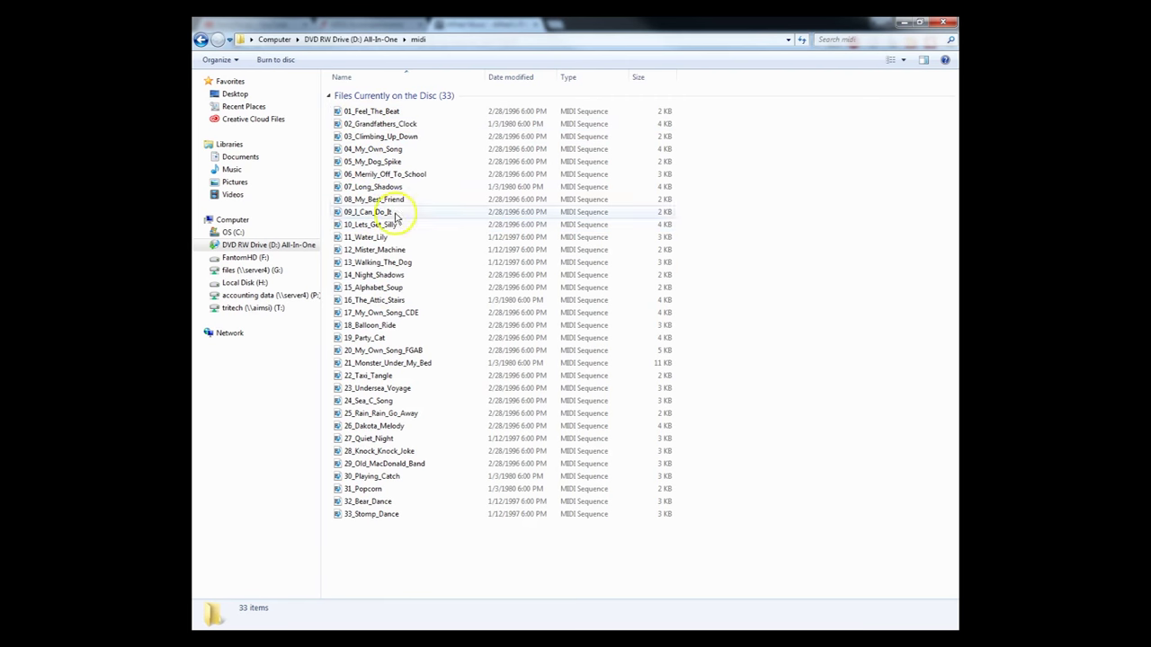
Select all 33 MIDI files with Ctrl+A and copy them.
{"action": "left_click", "coordinate": [369, 112]}
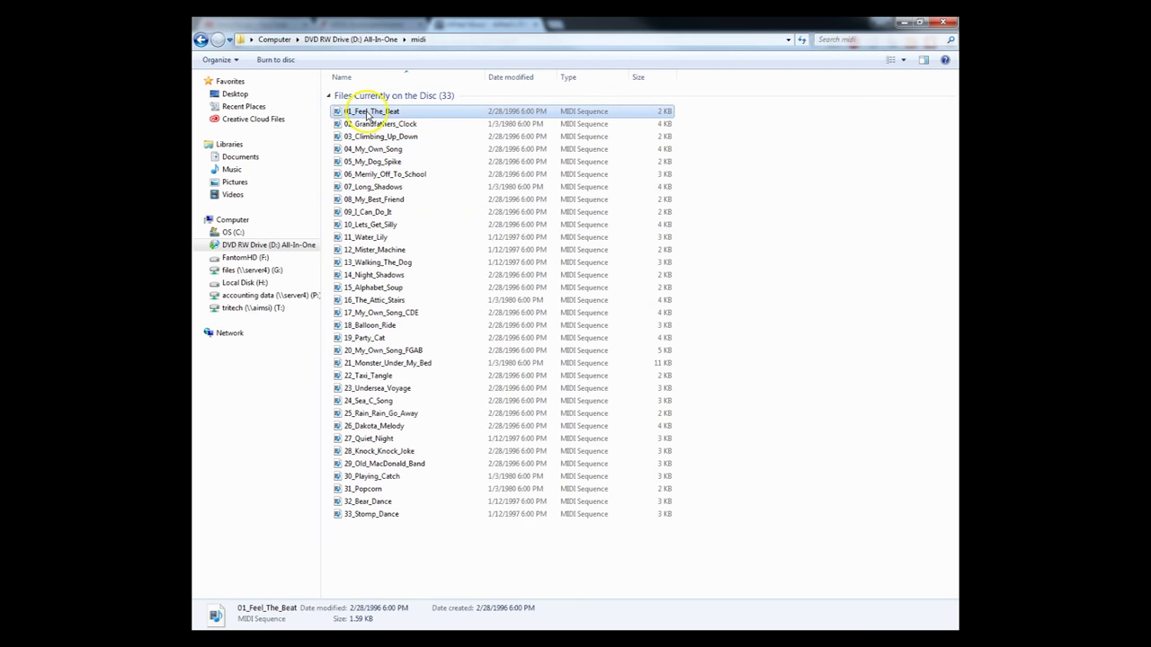
{"action": "left_click", "coordinate": [375, 514], "text": "shift"}
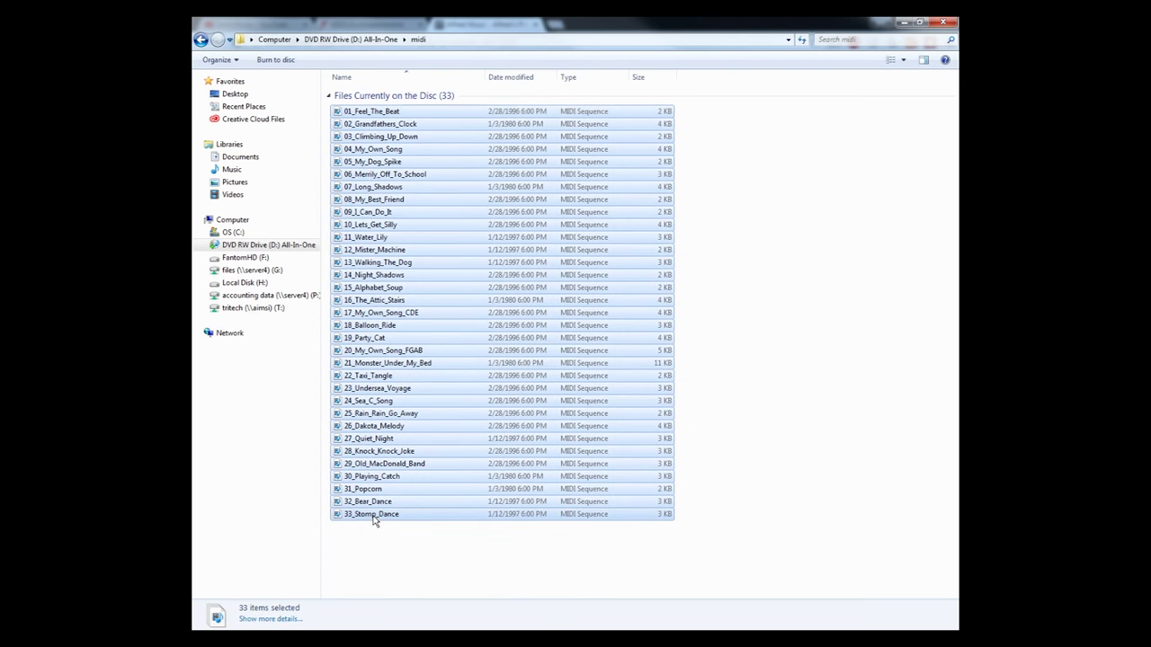
{"action": "left_click", "coordinate": [393, 567]}
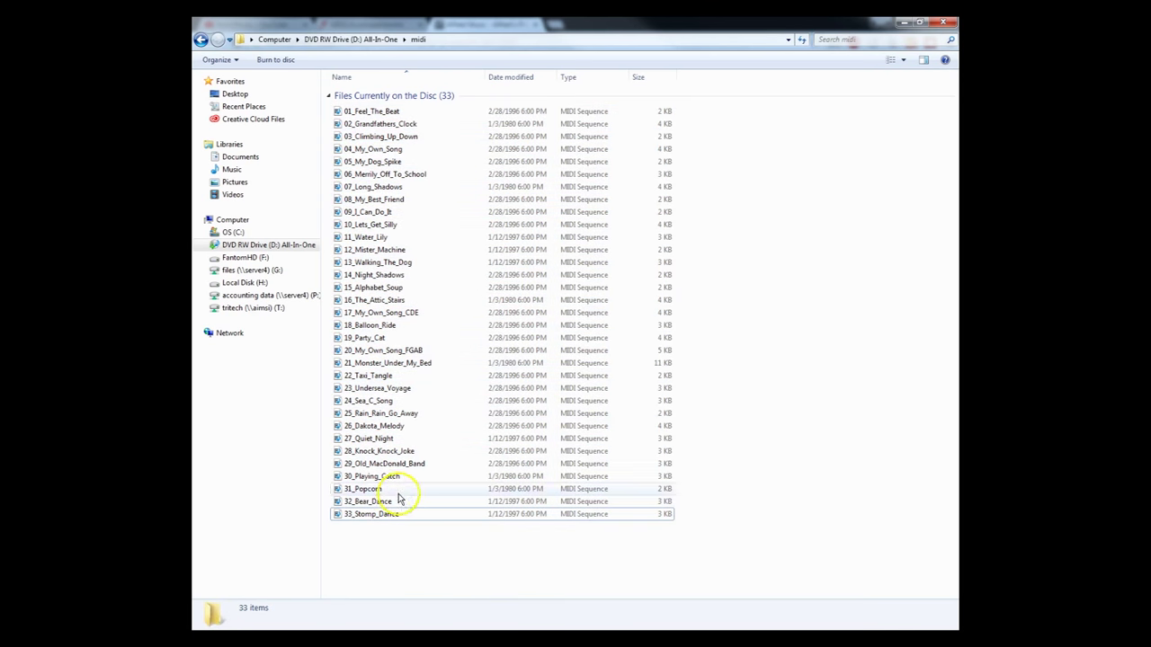
{"action": "key", "text": "ctrl+a"}
{"action": "right_click", "coordinate": [432, 231]}
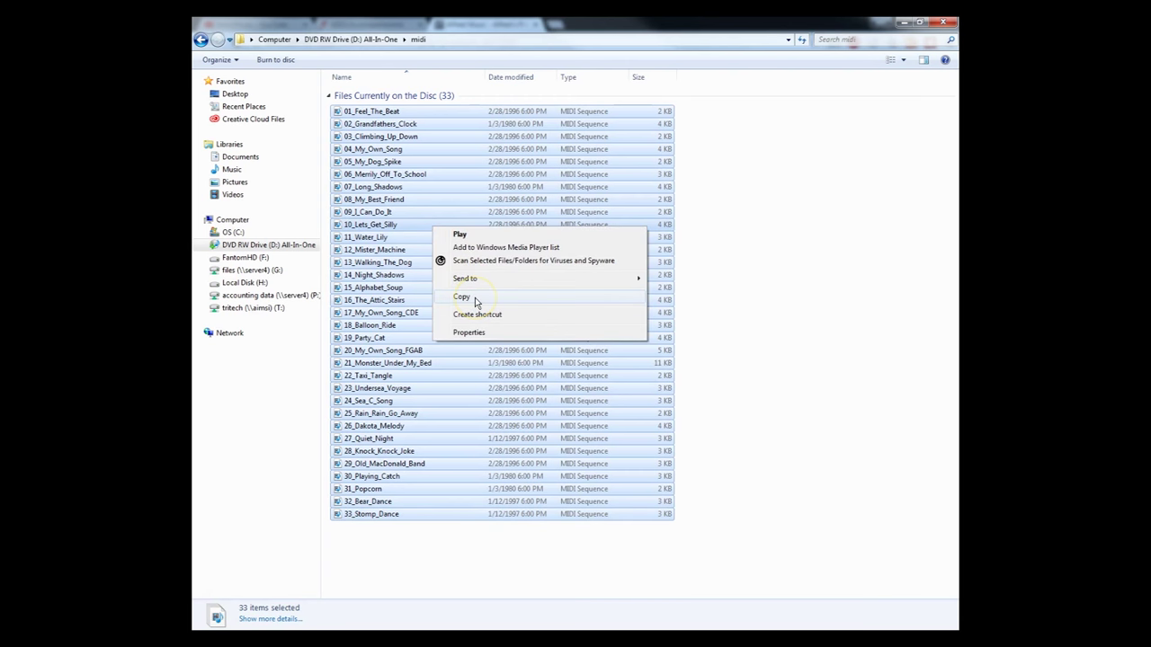
{"action": "left_click", "coordinate": [476, 298]}
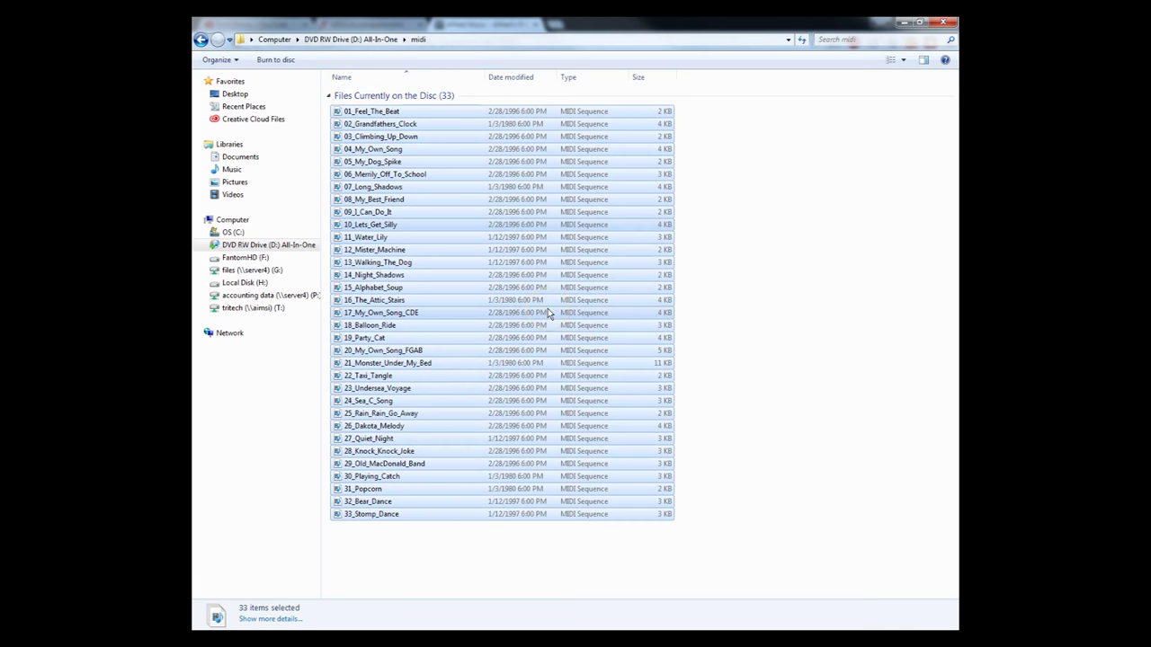
Paste the 33 MIDI files, 01_Feel_The_Beat through 33_Stomp_Dance, into Local Disk (H:).
{"action": "left_click", "coordinate": [242, 284]}
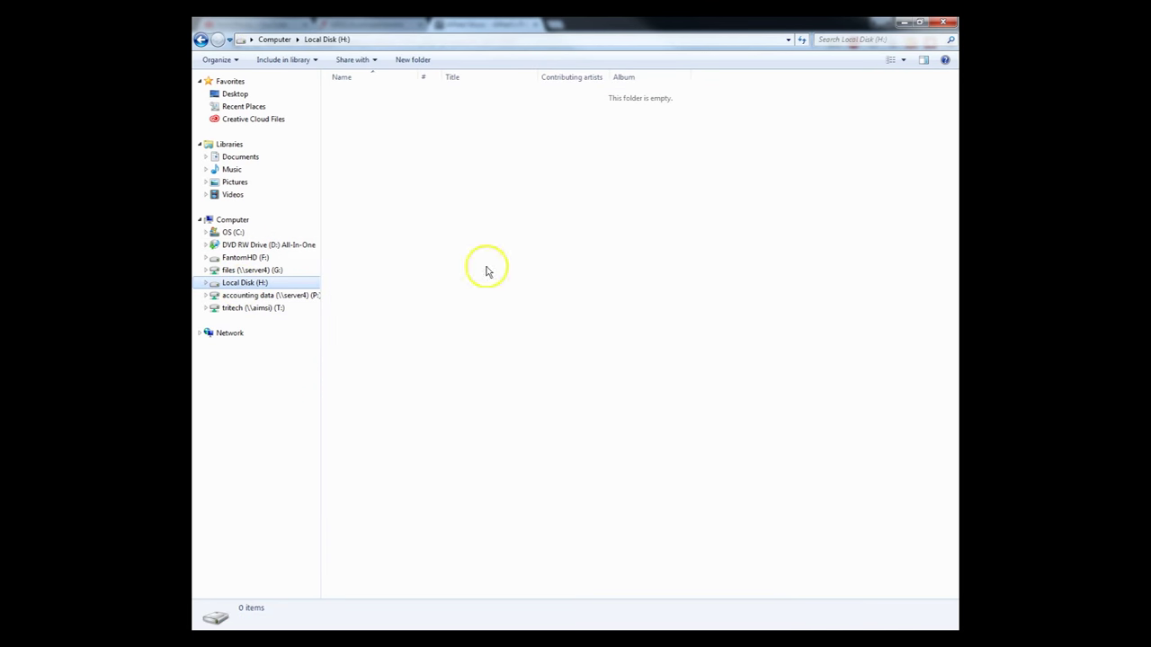
{"action": "right_click", "coordinate": [393, 186]}
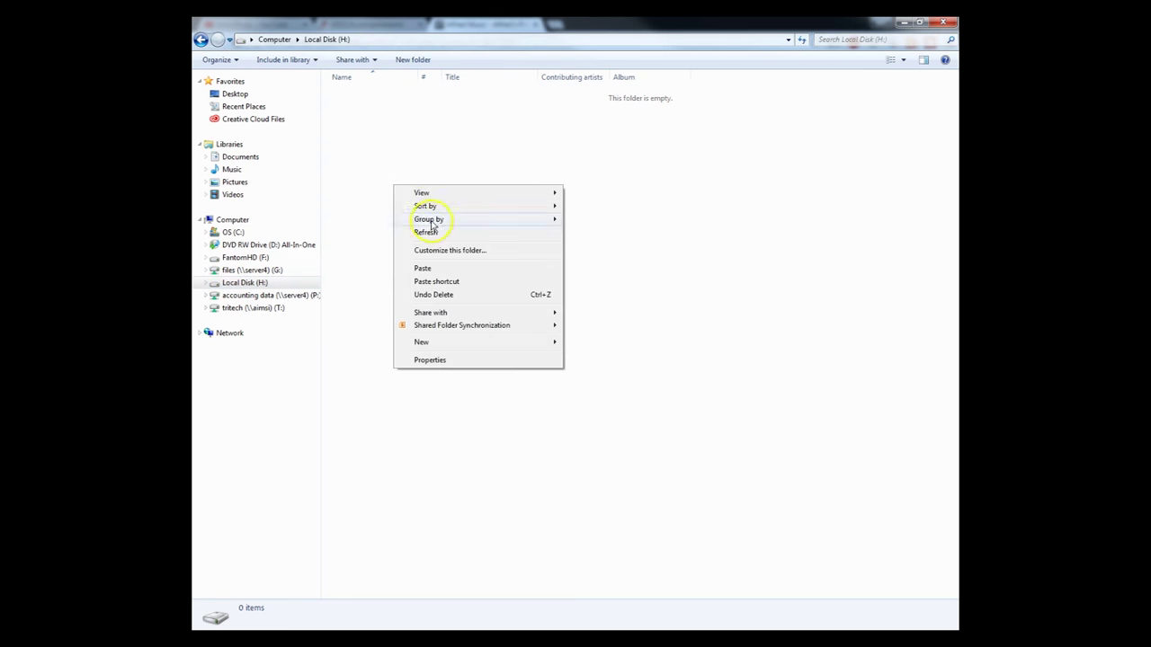
{"action": "left_click", "coordinate": [422, 268]}
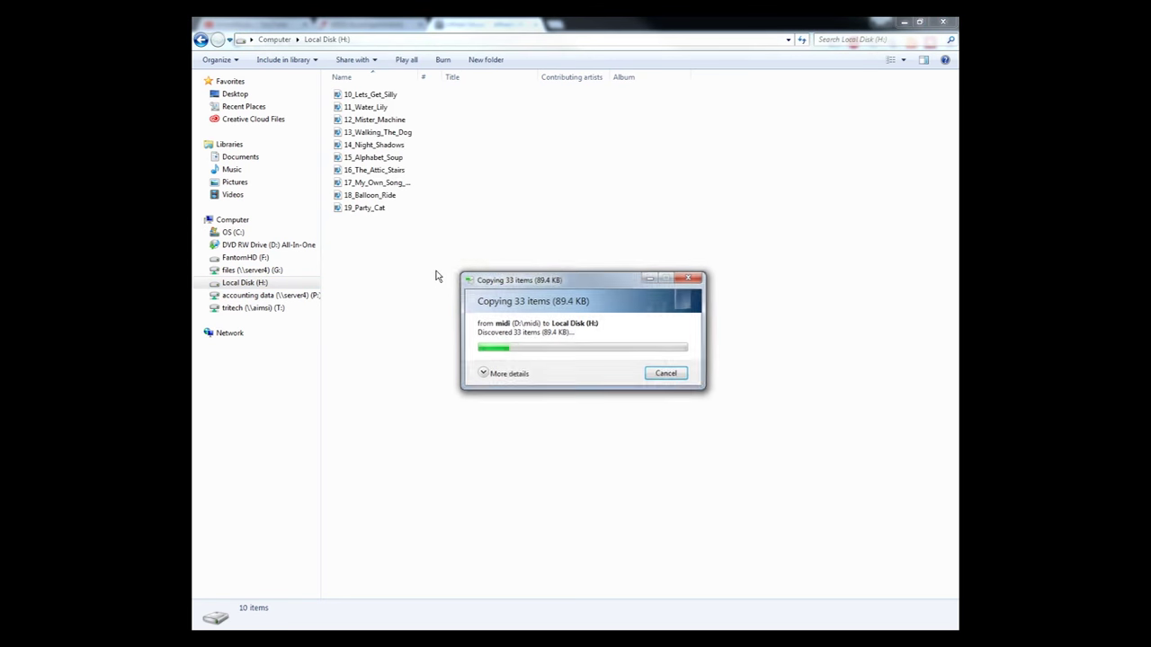
{"action": "left_click", "coordinate": [781, 366]}
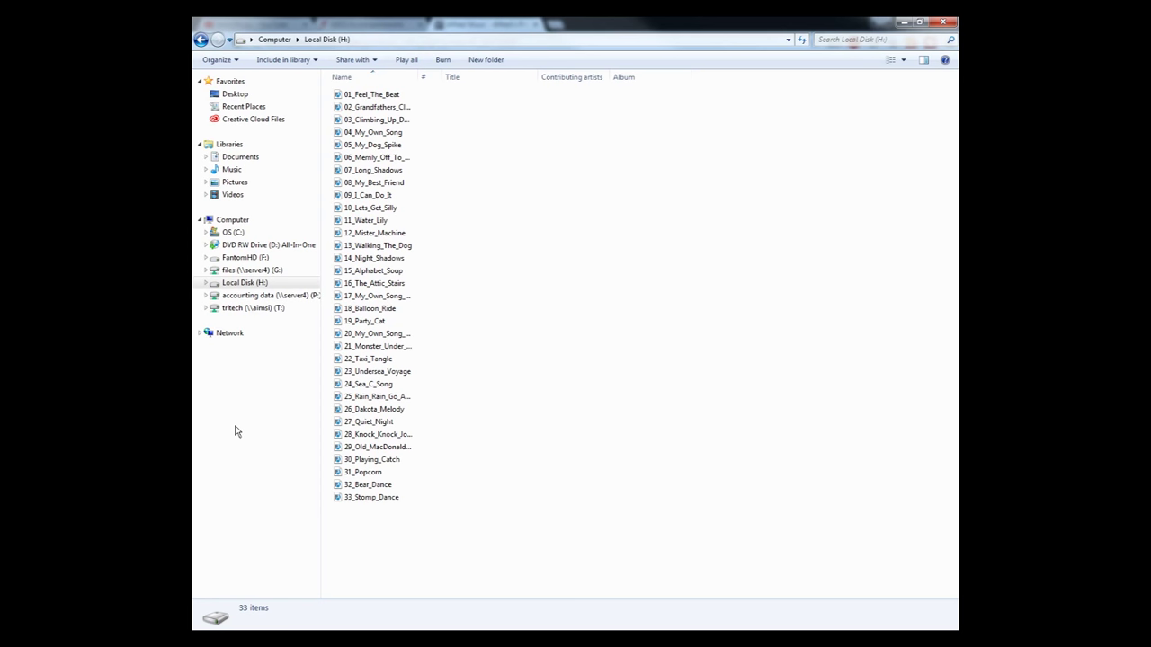
{"action": "left_click", "coordinate": [710, 506]}
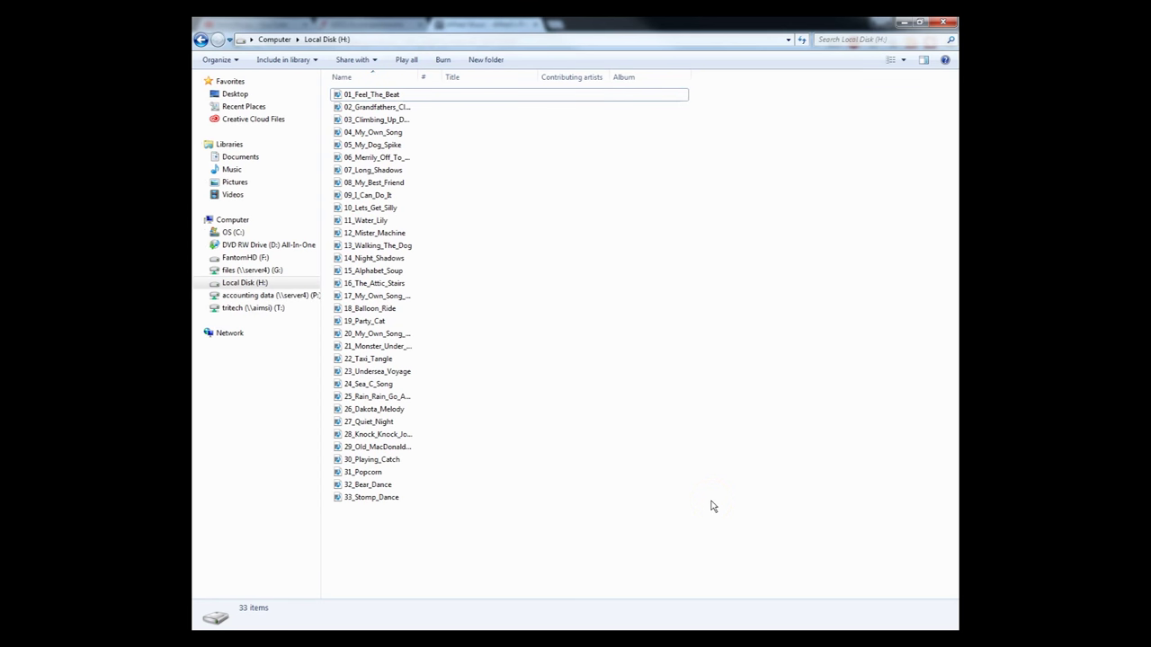